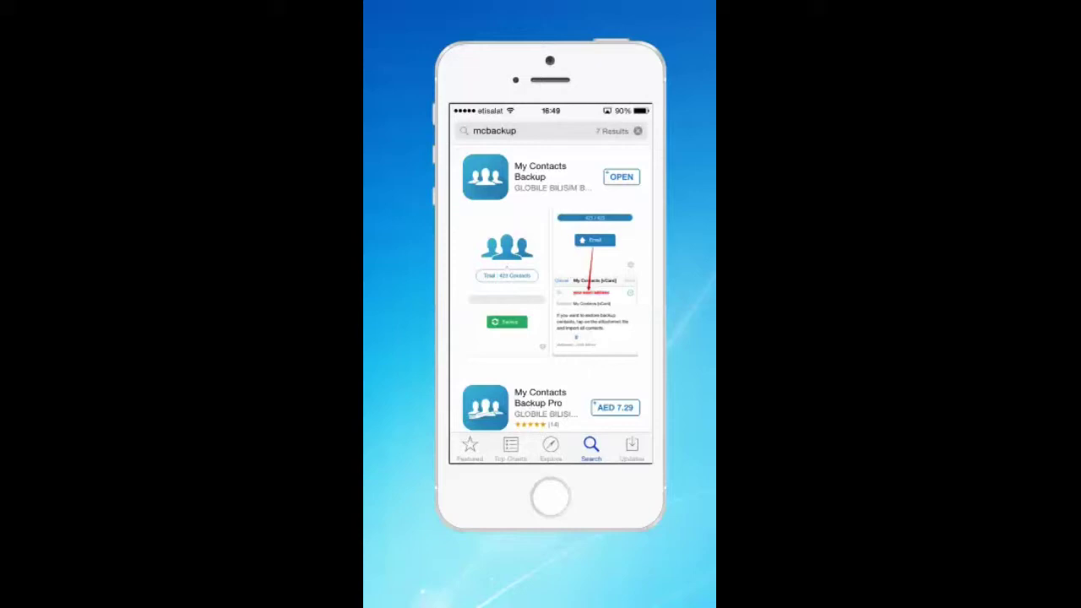
Scroll the 'mcbackup' App Store results to review the installed app and the AED 7.29 Pro edition
scroll(550, 287, down, 2)
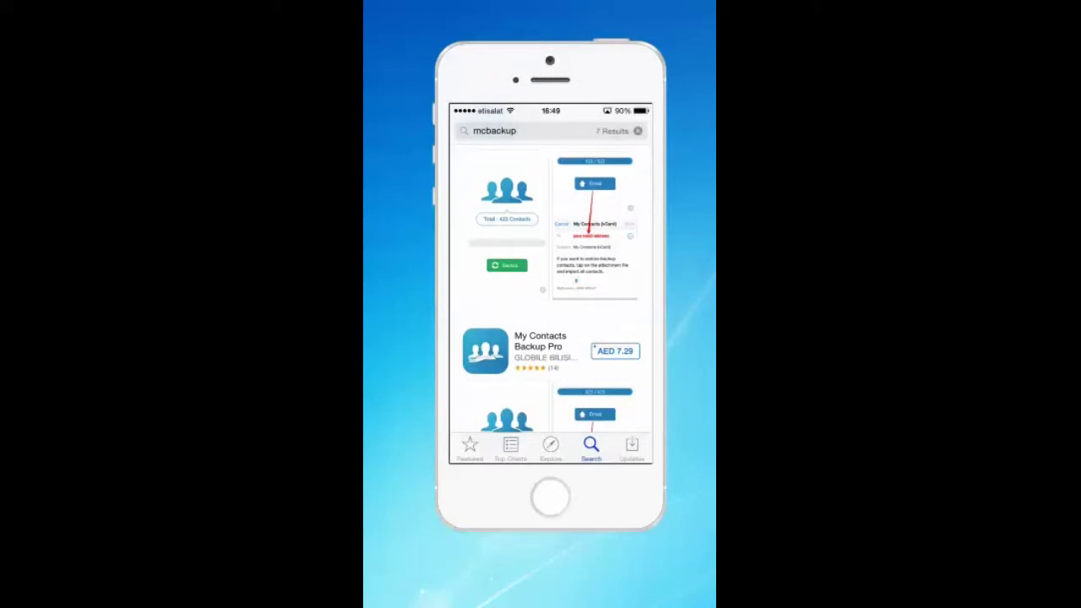
scroll(550, 288, up, 2)
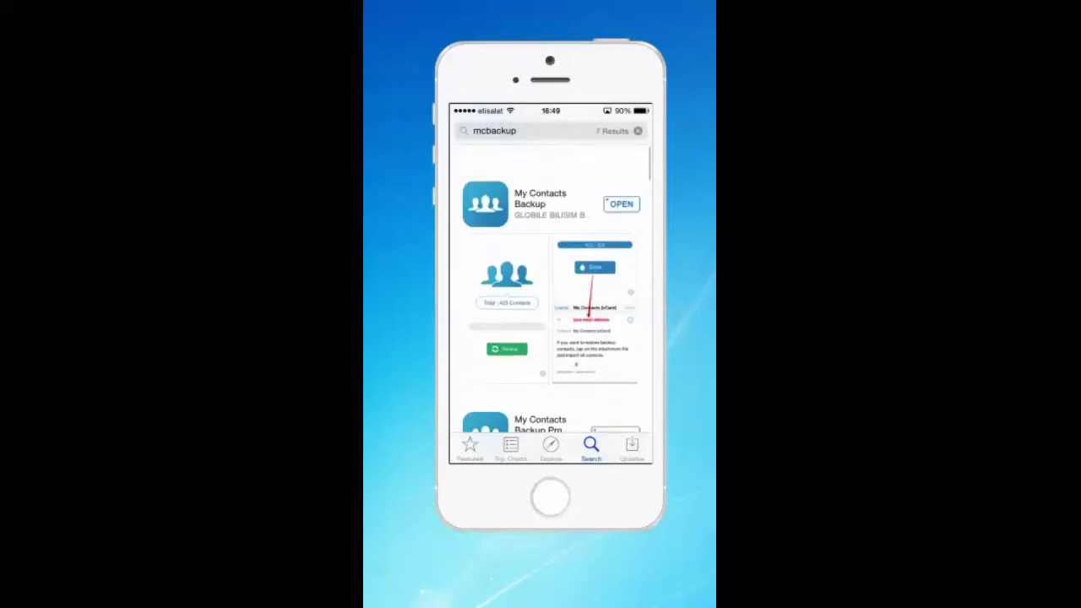
Launch the installed My Contacts Backup app from its App Store entry
click(620, 177)
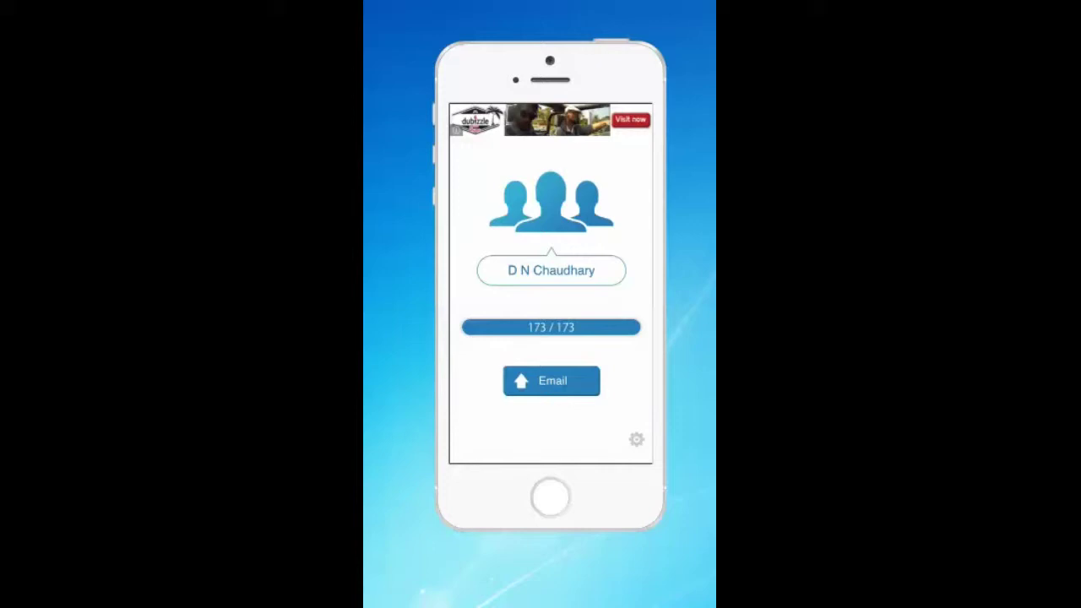
Email the contacts backup to the suggested contact found by typing 'ku', and send it
click(552, 380)
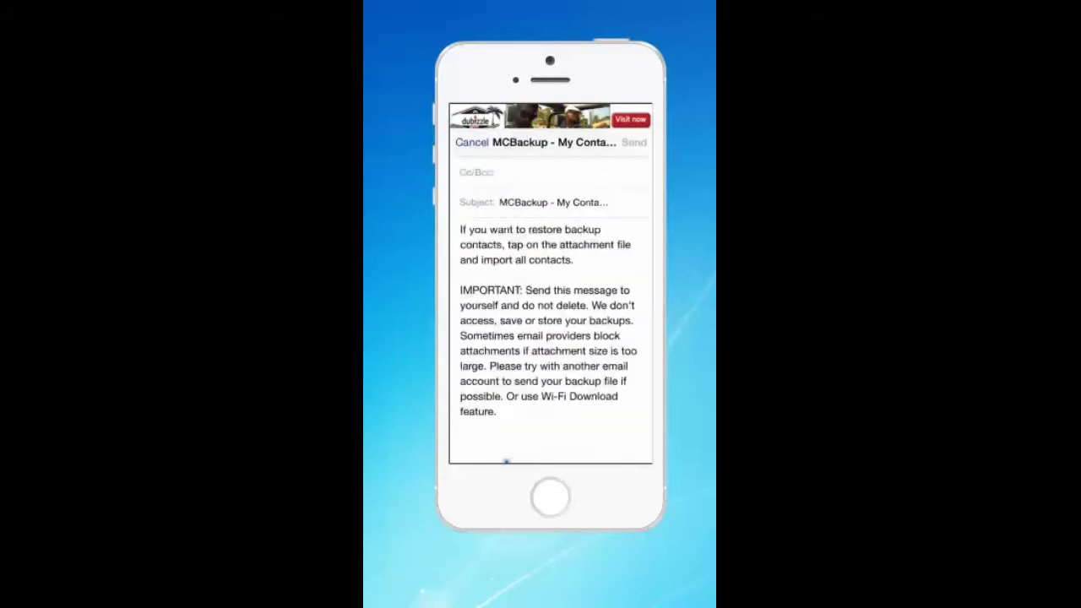
text(k)
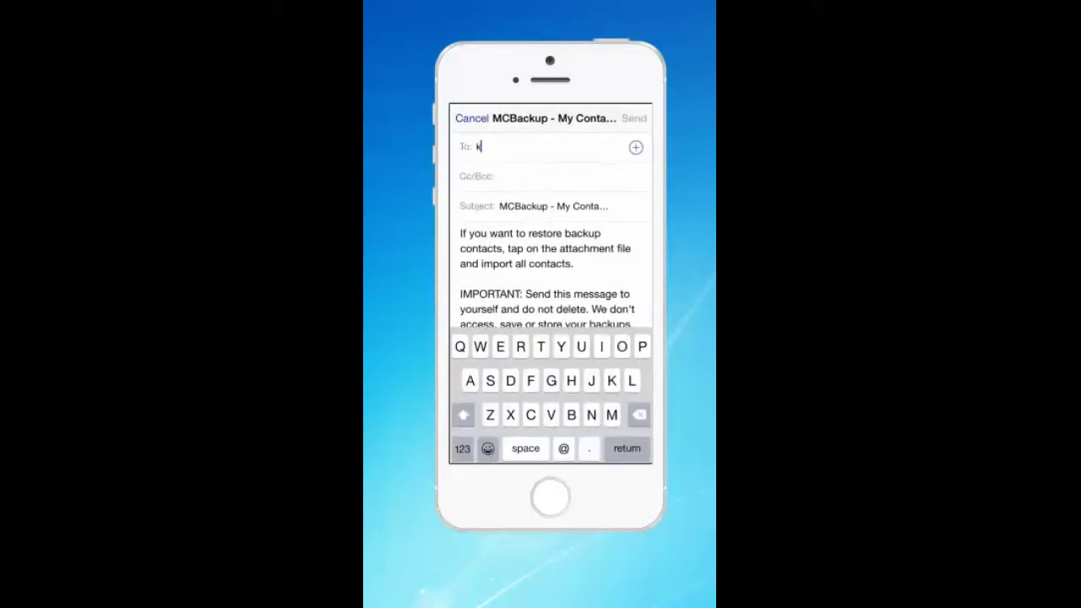
text(u)
click(526, 179)
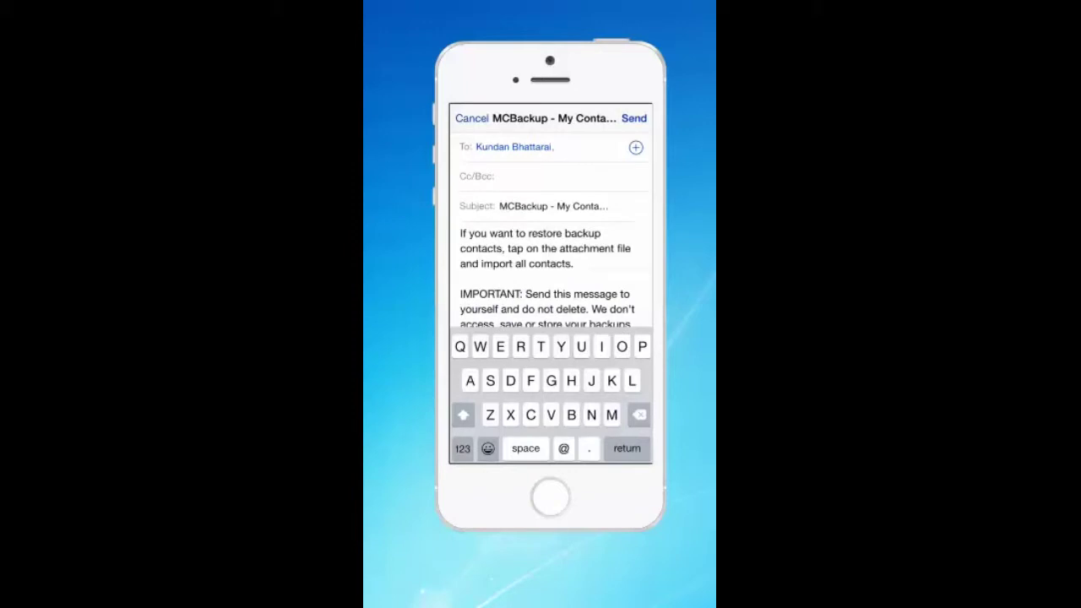
click(634, 118)
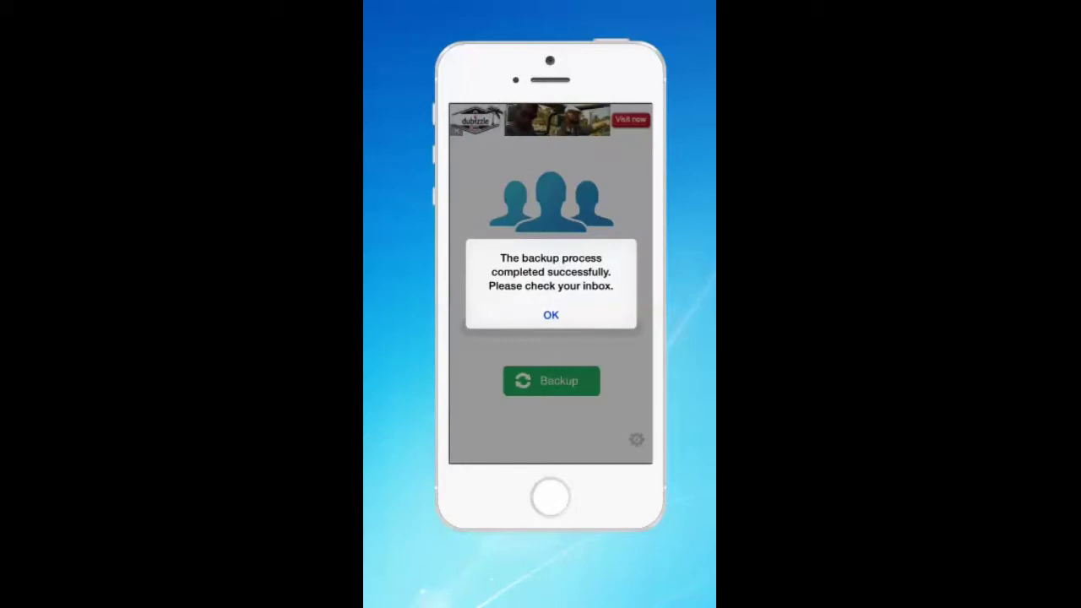
Dismiss the backup-completed alert and go to the Mail inbox
click(551, 315)
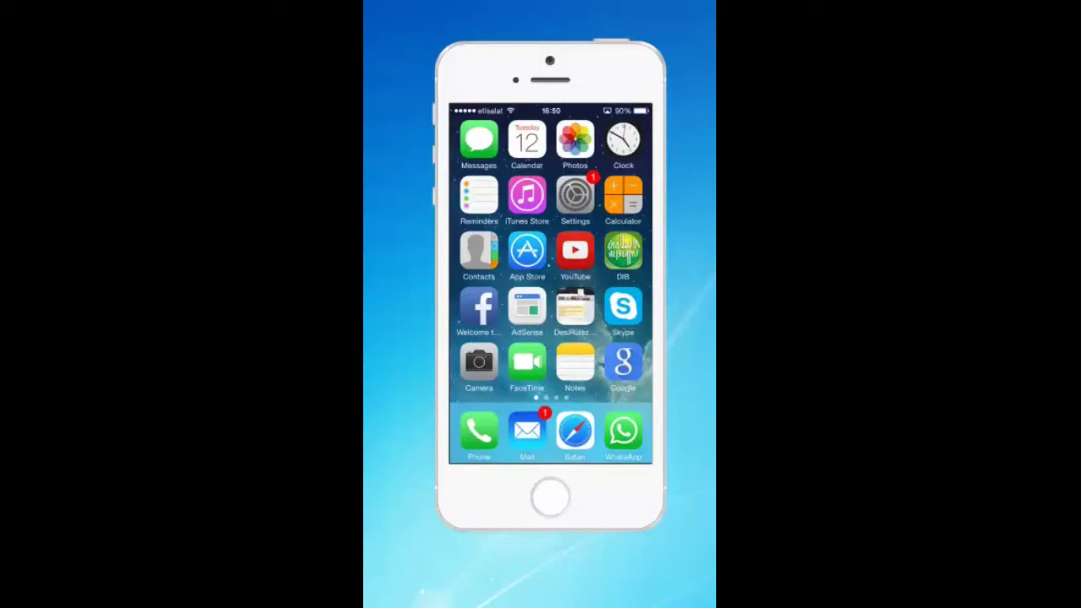
click(527, 431)
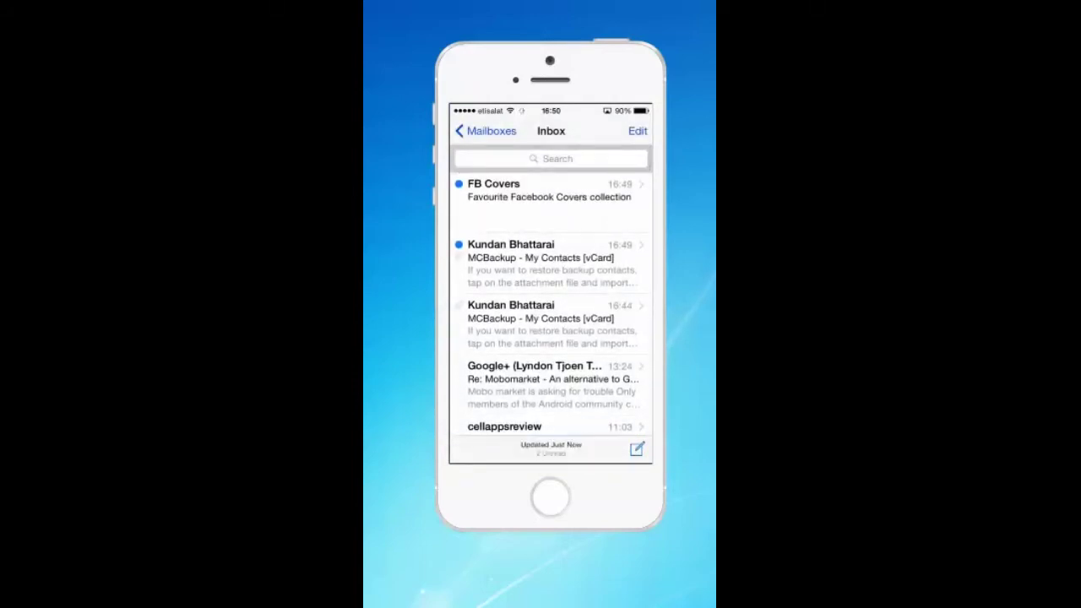
Open the newest 'MCBackup - My Contacts [vCard]' email and scroll to its MyContacts .vcf attachment
click(548, 264)
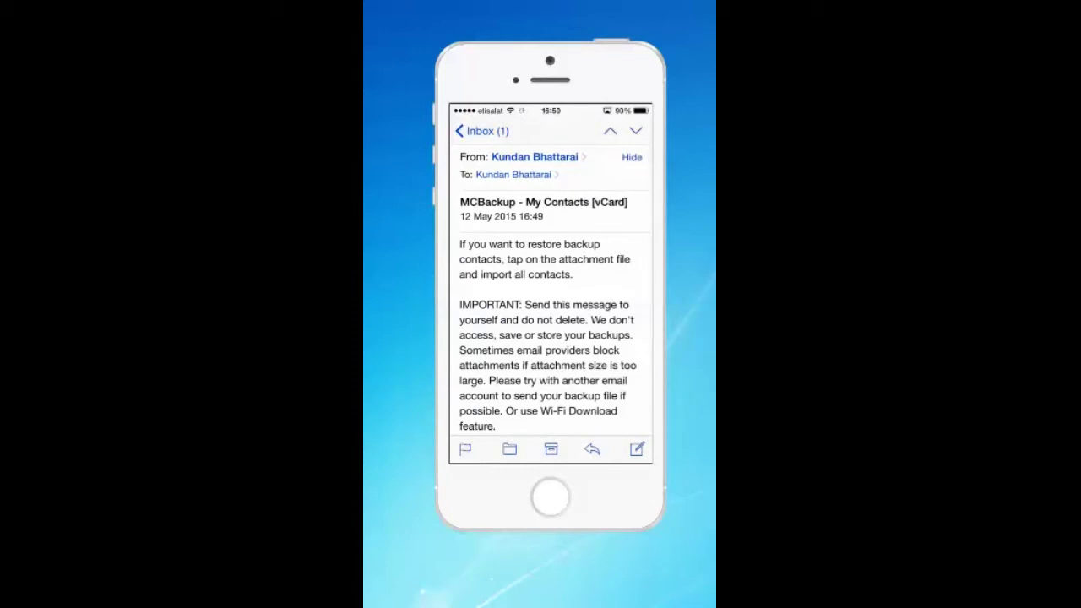
scroll(551, 282, down, 5)
scroll(550, 282, up, 5)
scroll(551, 287, down, 5)
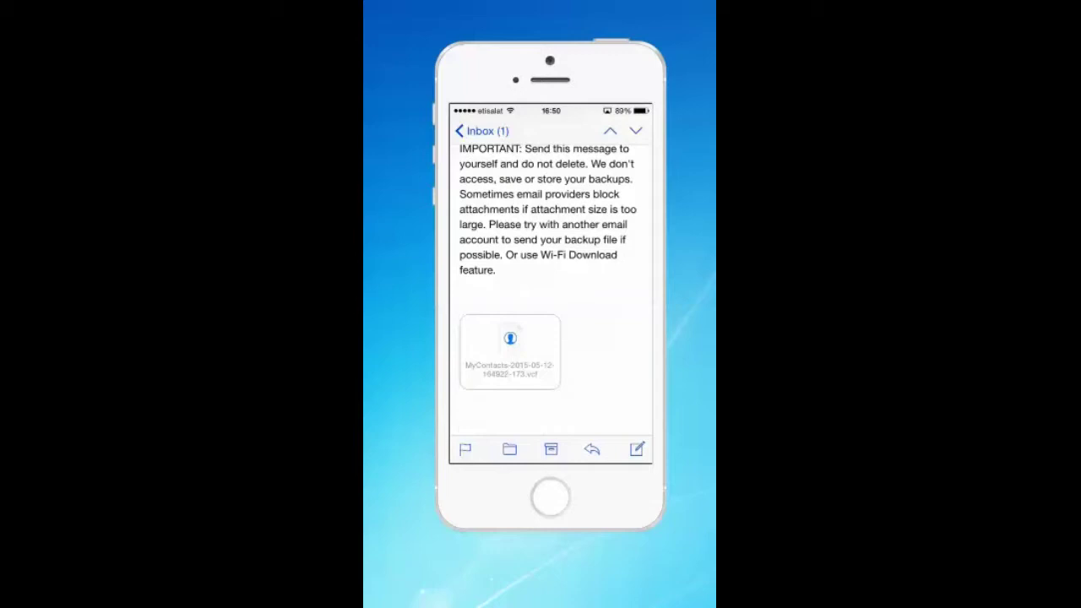
click(509, 351)
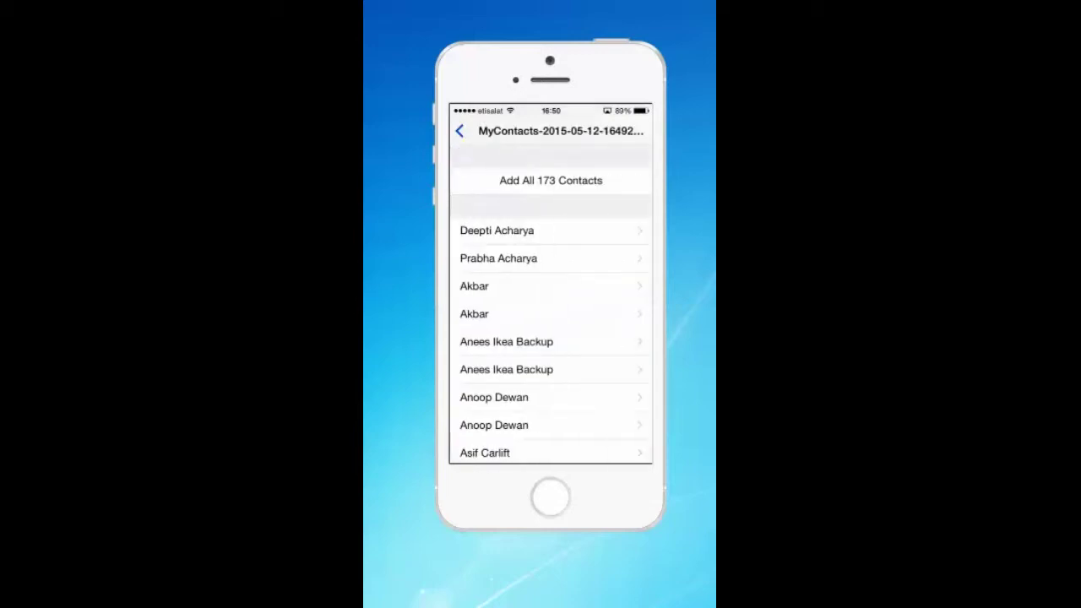
scroll(551, 303, down, 2)
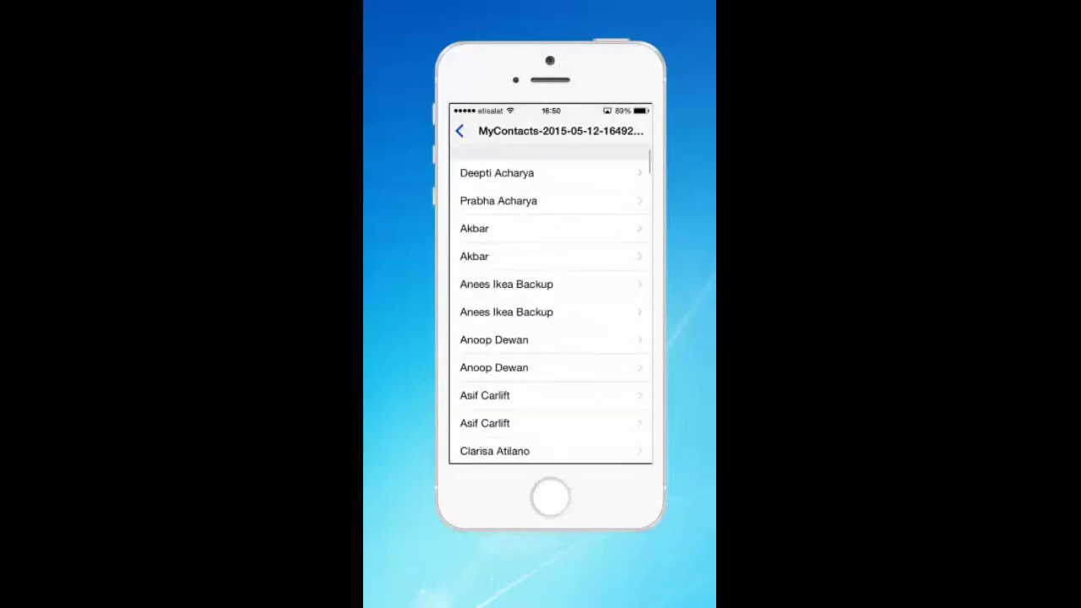
scroll(551, 303, up, 2)
scroll(550, 304, down, 2)
scroll(550, 303, up, 2)
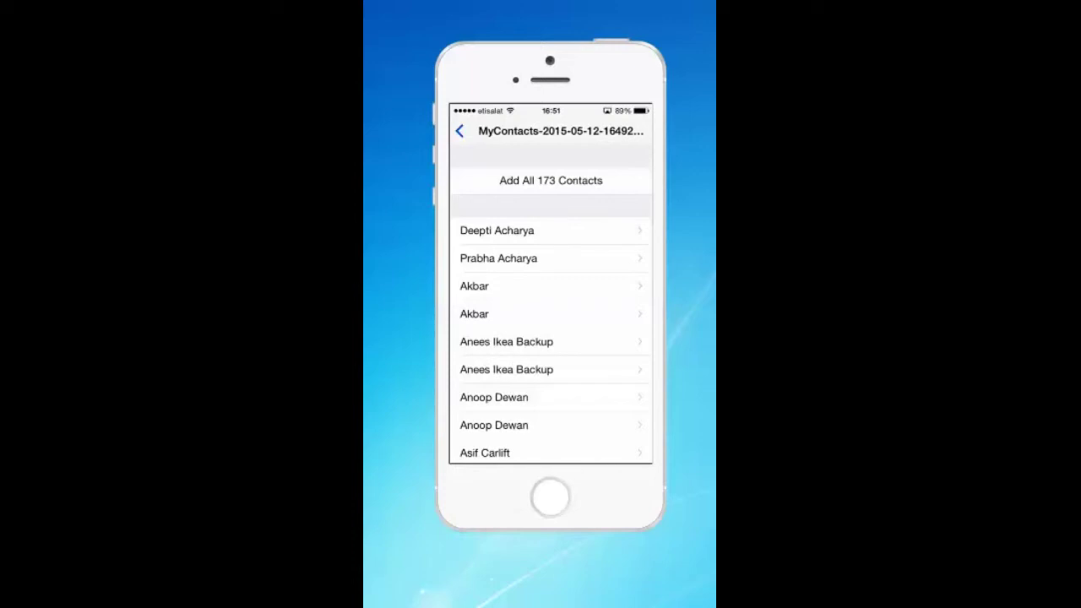
Choose 'Add All 173 Contacts' from the .vcf attachment
click(550, 180)
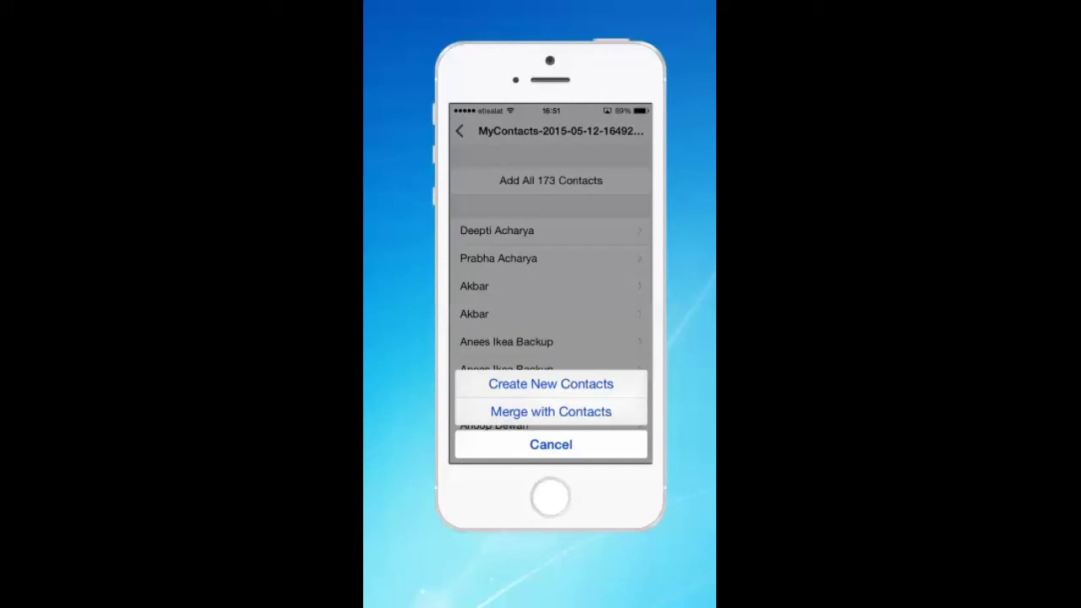